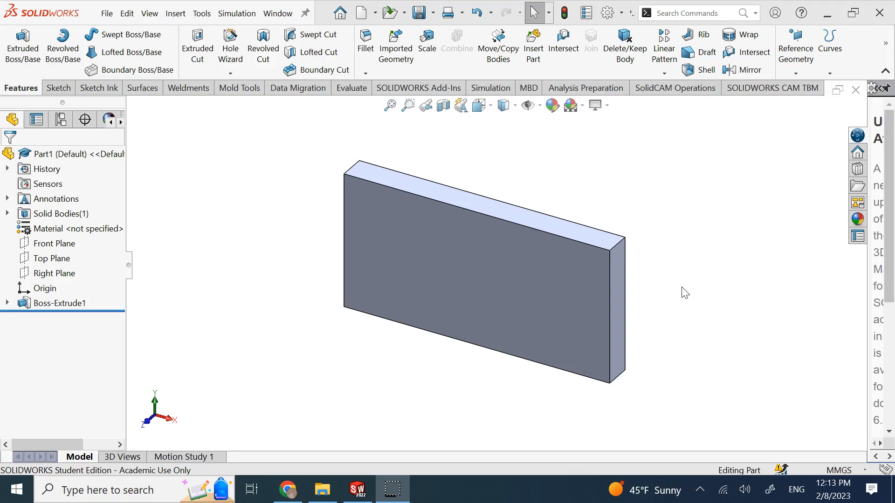
# Inspect the dimensions of the extruded rectangular block.
pyautogui.click(513, 258)
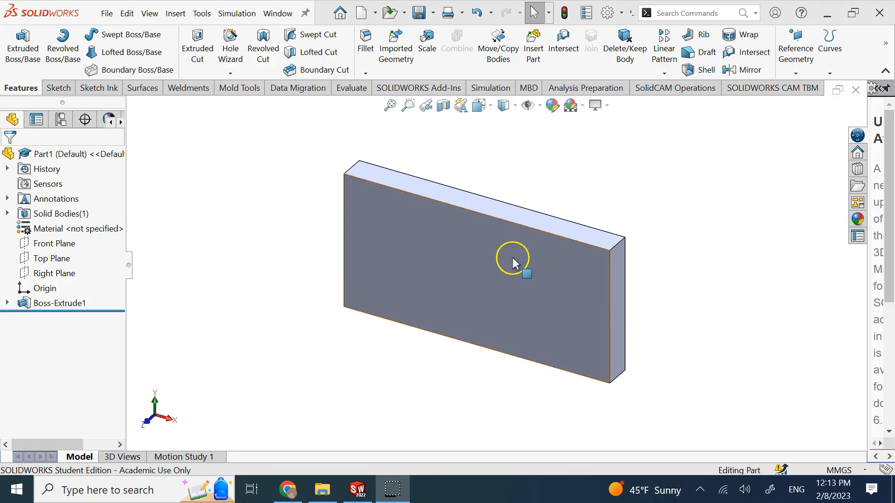
pyautogui.click(300, 210)
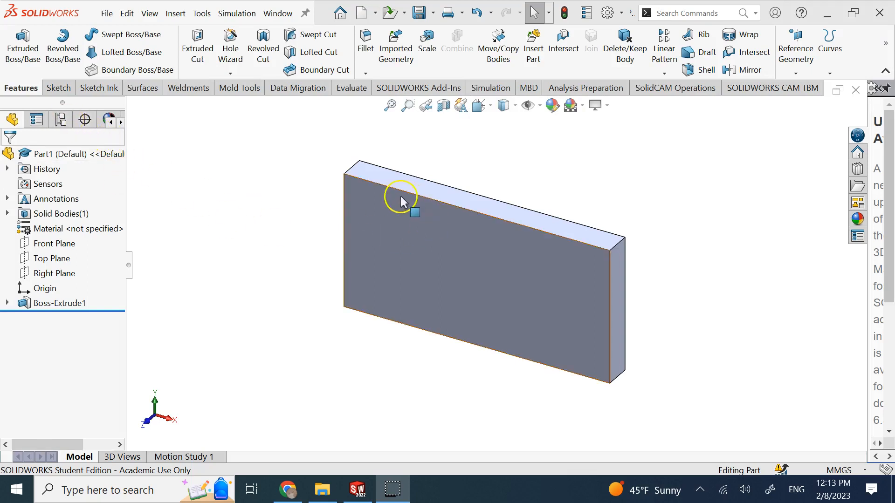
pyautogui.click(68, 303)
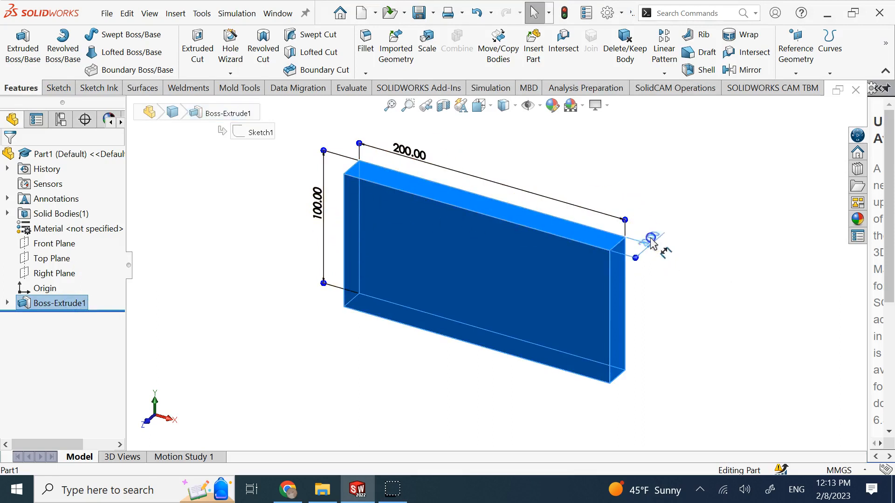
pyautogui.click(699, 260)
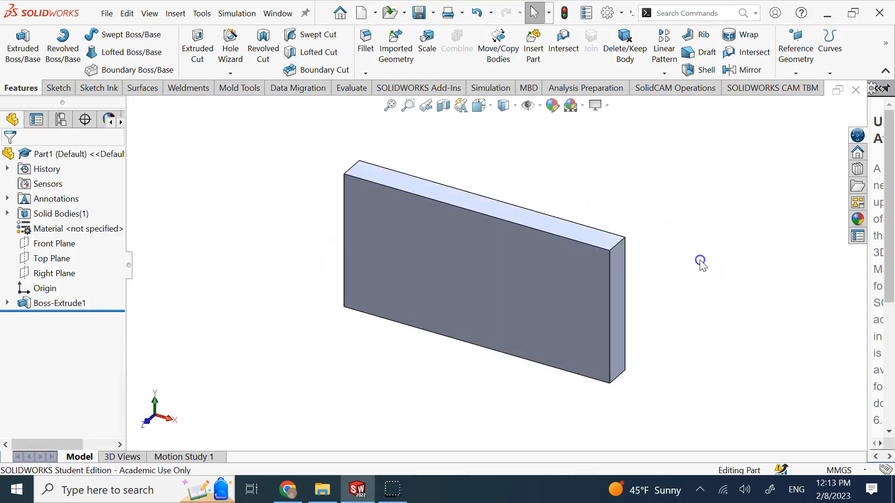
pyautogui.click(75, 308)
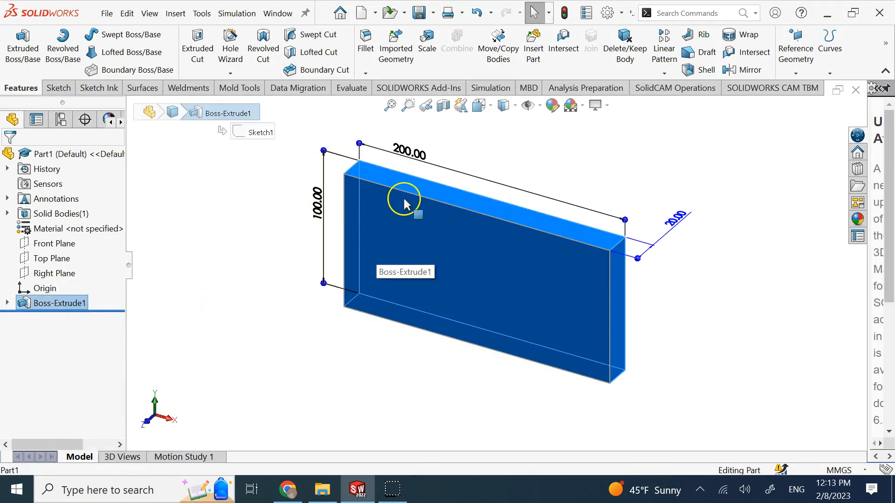
pyautogui.click(181, 238)
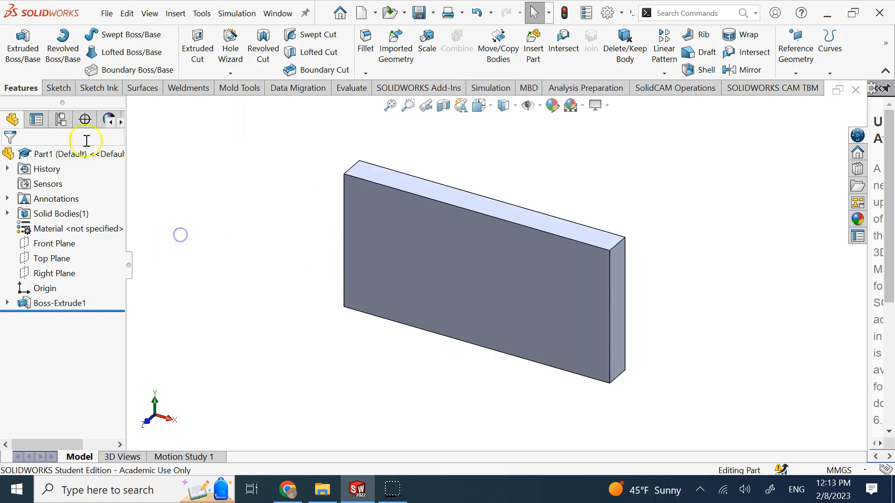
# Add a new configuration named Config2 to the part.
pyautogui.click(61, 120)
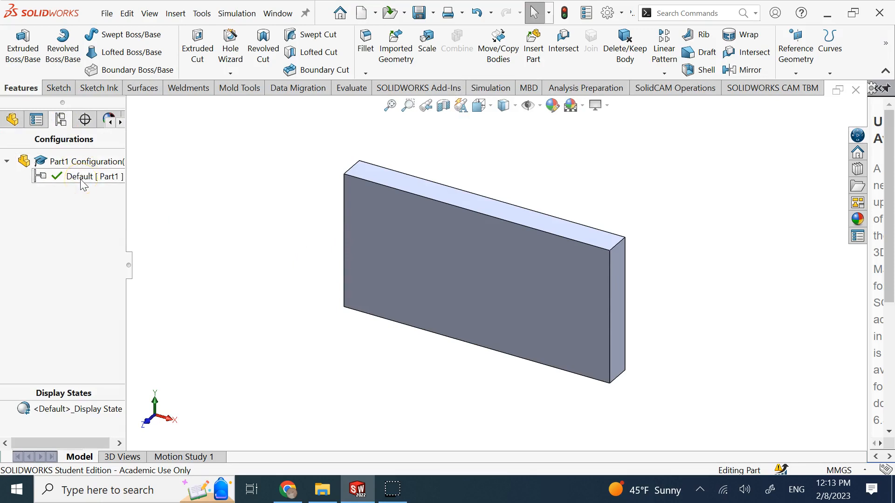
pyautogui.rightClick(77, 162)
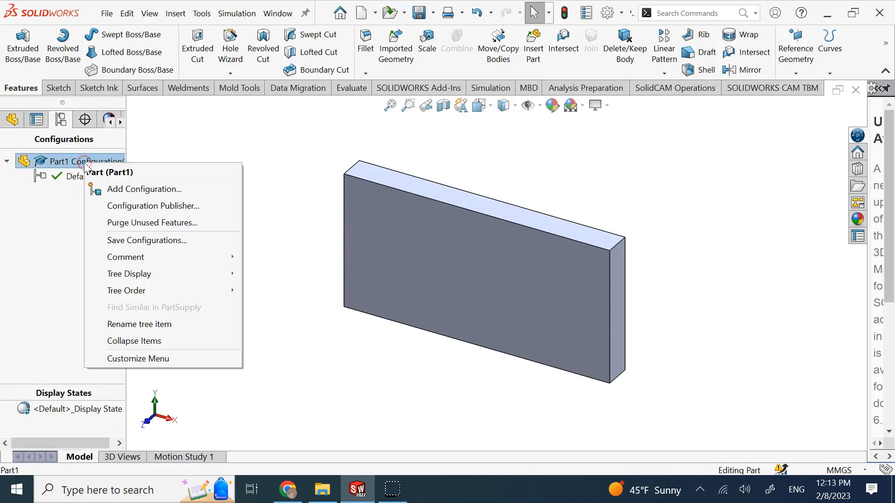
pyautogui.click(119, 191)
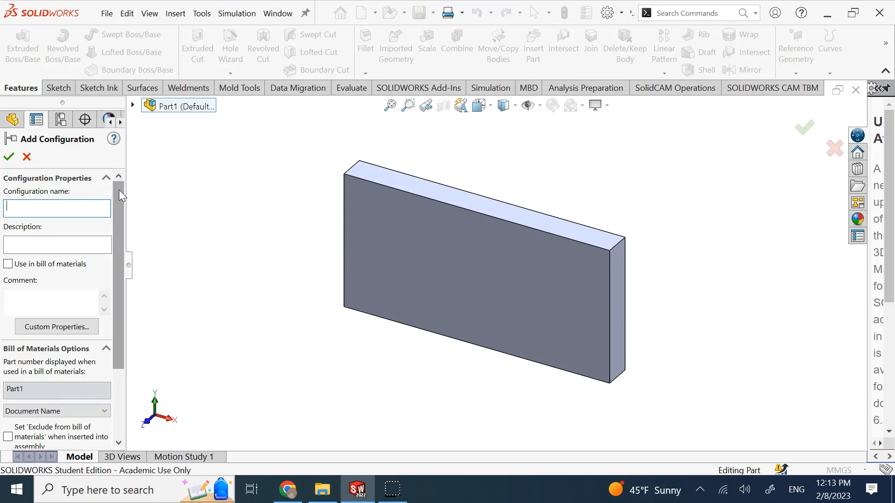
pyautogui.write('Config2')
pyautogui.click(50, 246)
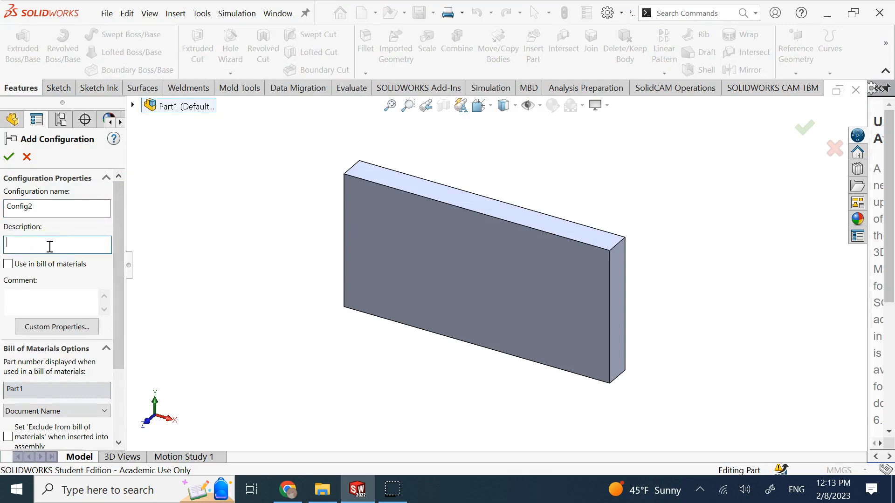
pyautogui.click(8, 156)
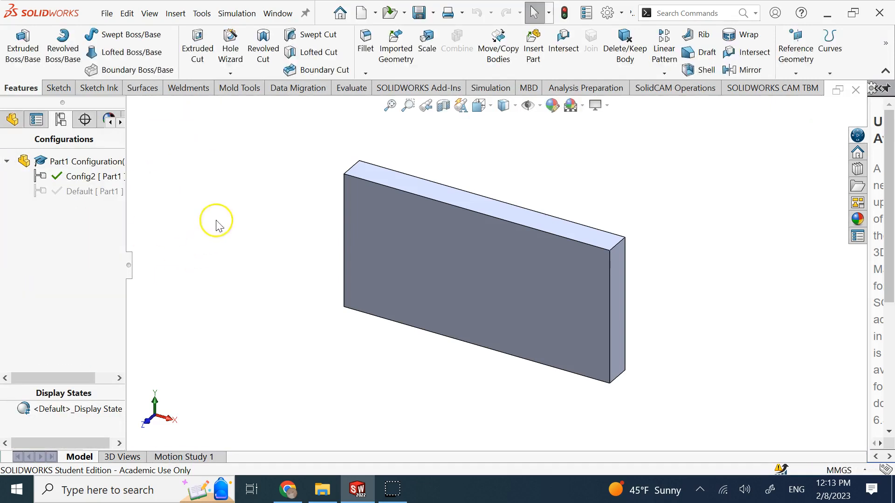
# Alternate between the Default and Config2 configurations to compare them, ending with Config2 active.
pyautogui.doubleClick(77, 195)
pyautogui.doubleClick(84, 176)
pyautogui.doubleClick(73, 193)
pyautogui.doubleClick(84, 180)
pyautogui.doubleClick(86, 194)
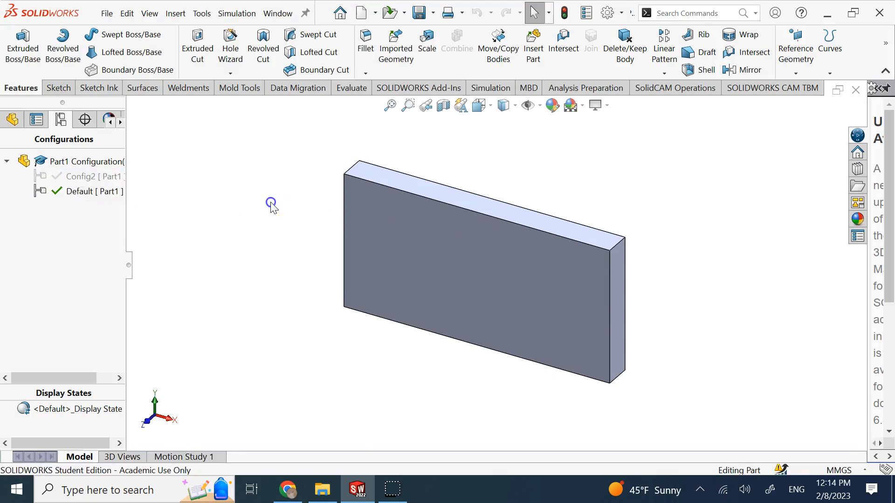
pyautogui.click(102, 181)
pyautogui.doubleClick(103, 181)
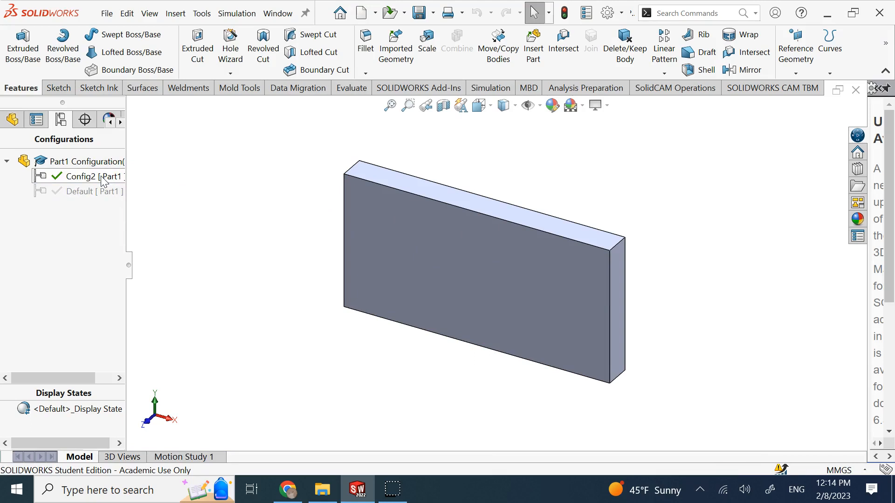
# Set the block's extrusion depth to 25 mm, applied to this configuration only.
pyautogui.click(19, 123)
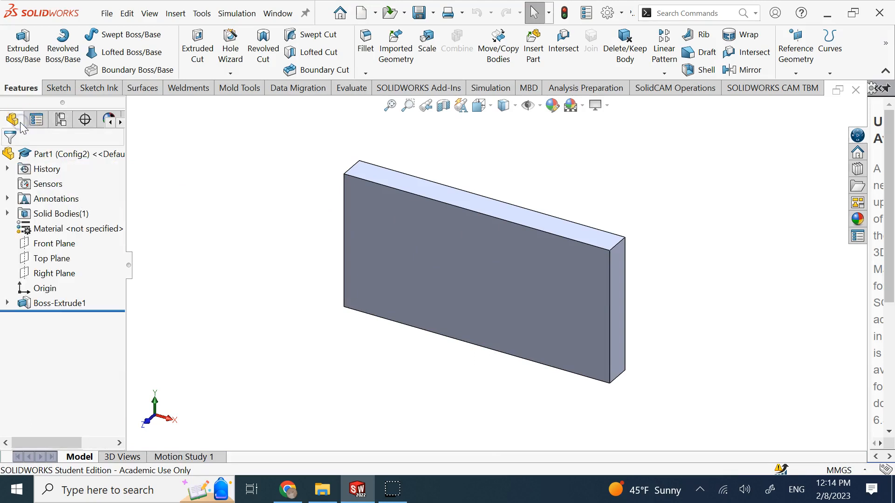
pyautogui.click(58, 304)
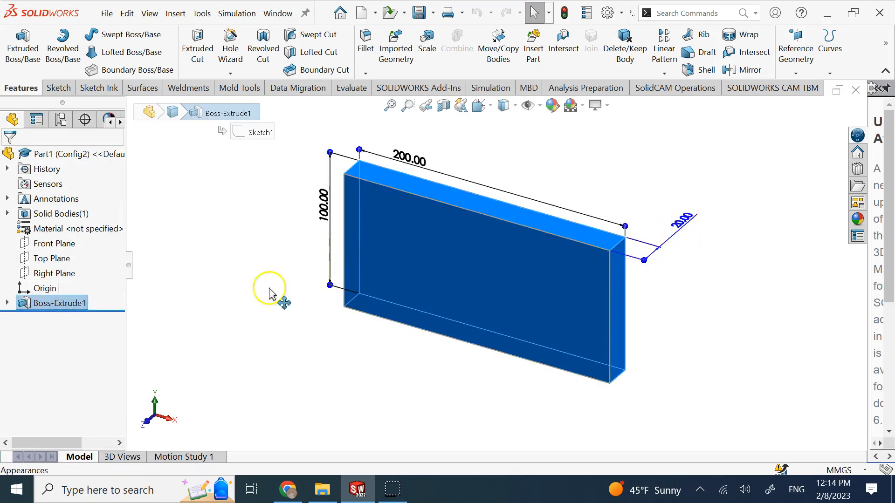
pyautogui.click(37, 305)
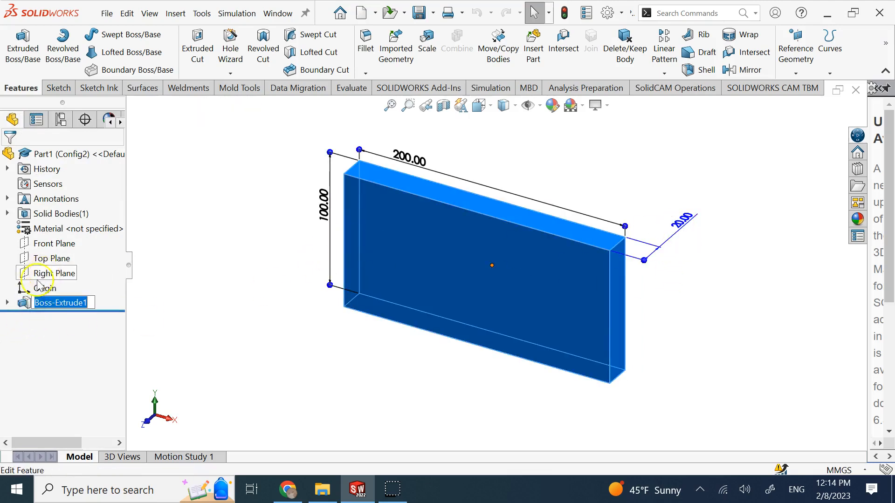
pyautogui.click(40, 259)
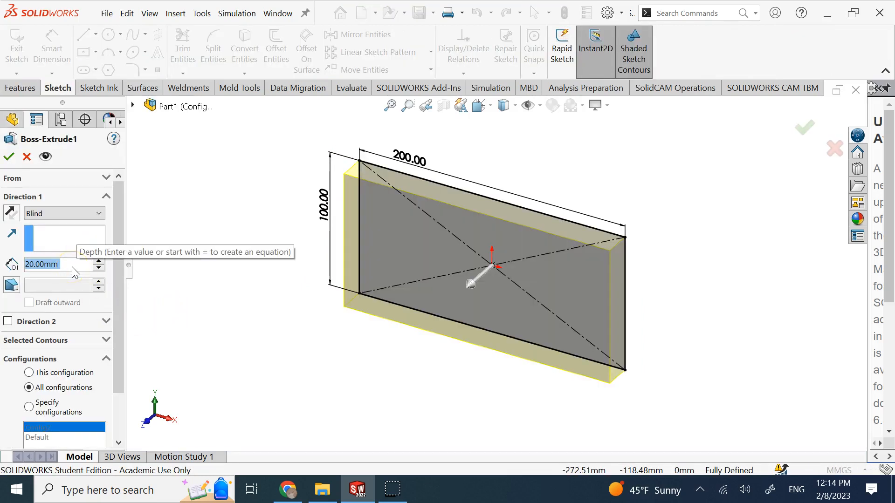
pyautogui.write('25')
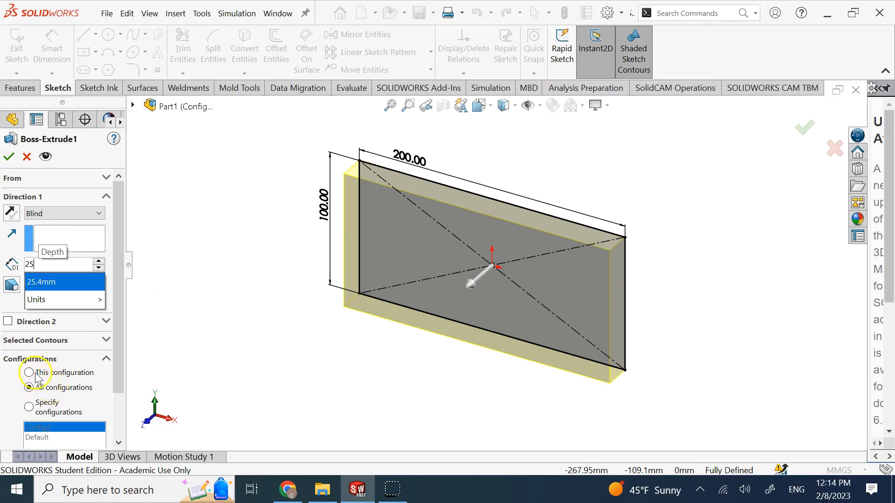
pyautogui.press('Return')
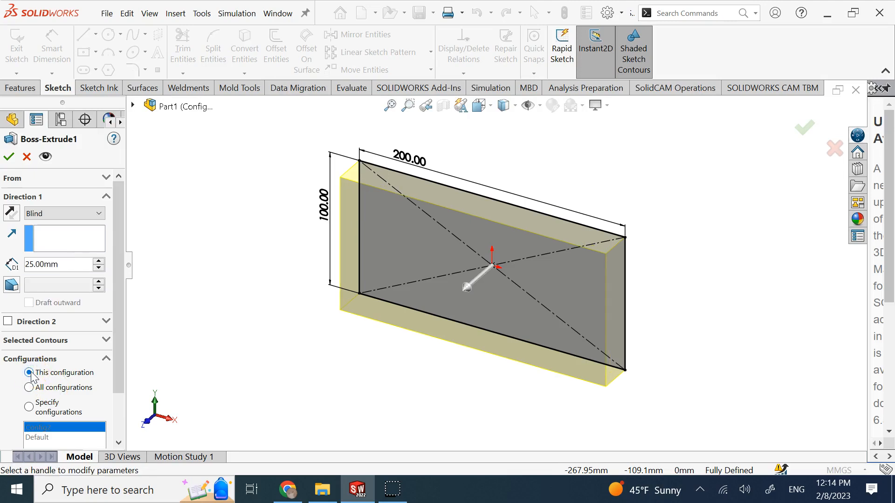
pyautogui.click(8, 156)
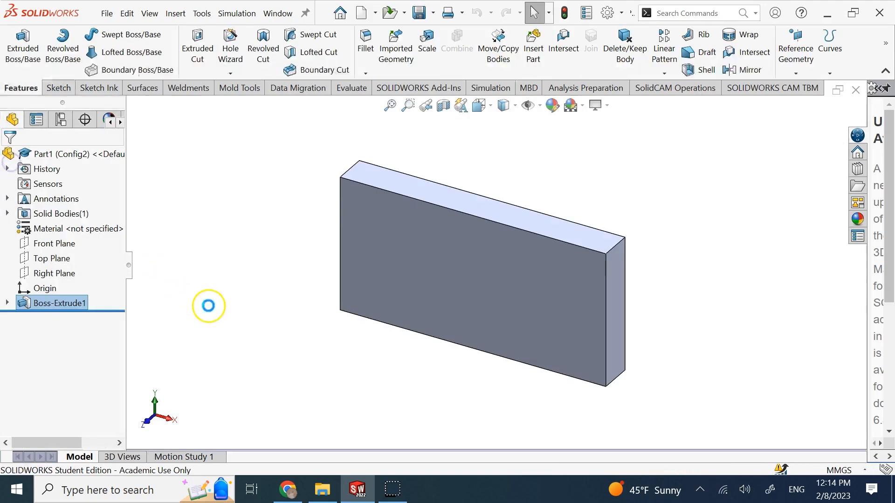
# Edit the block's extrusion again and set its depth to 35 mm.
pyautogui.click(60, 303)
pyautogui.click(59, 303)
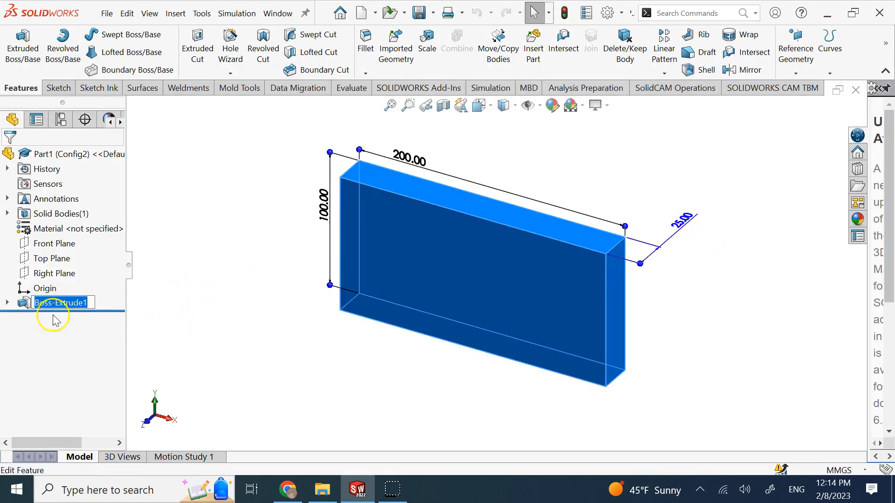
pyautogui.click(40, 303)
pyautogui.click(37, 268)
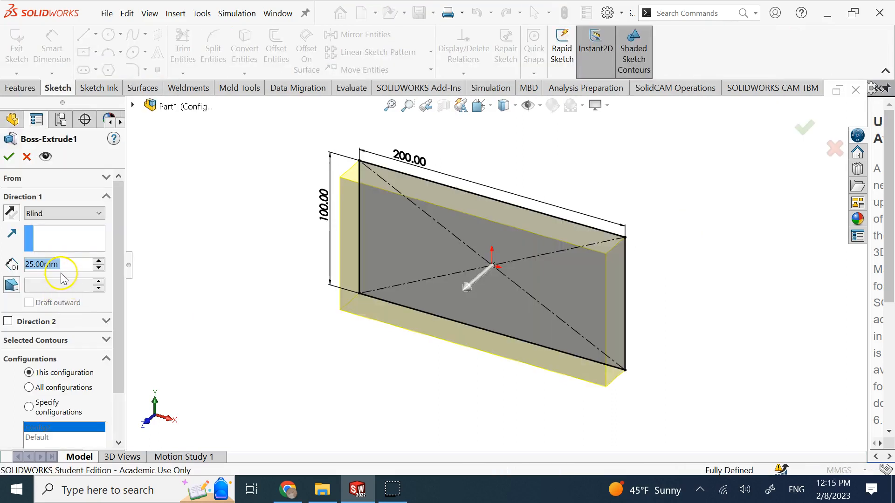
pyautogui.write('35')
pyautogui.press('Return')
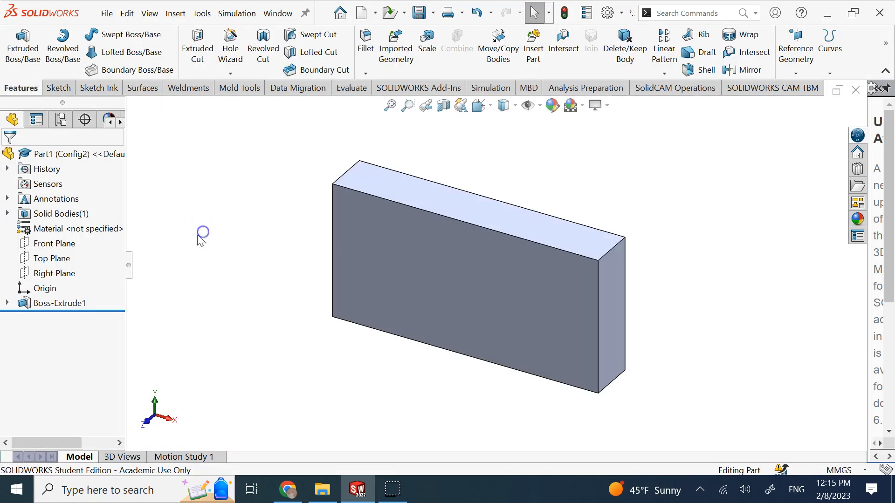
# Set the horizontal length in the block's base sketch to 150 mm for this configuration only, and exit the sketch.
pyautogui.click(82, 303)
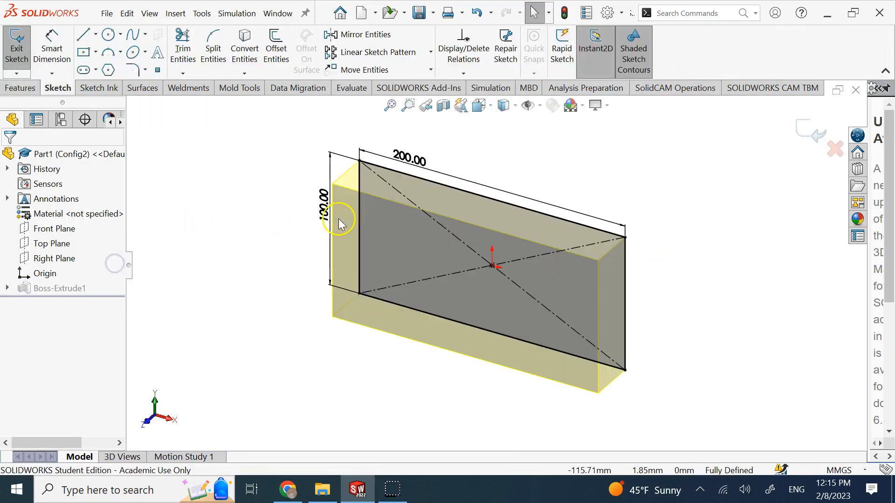
pyautogui.click(418, 169)
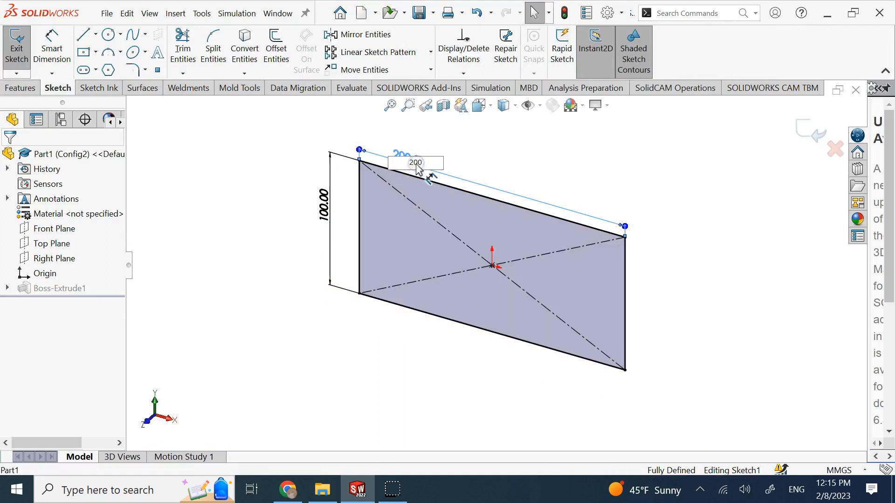
pyautogui.doubleClick(417, 162)
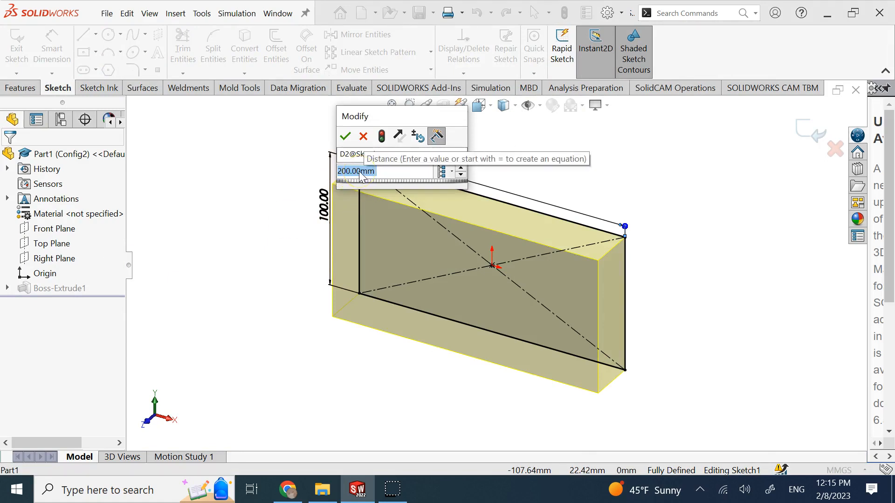
pyautogui.write('150')
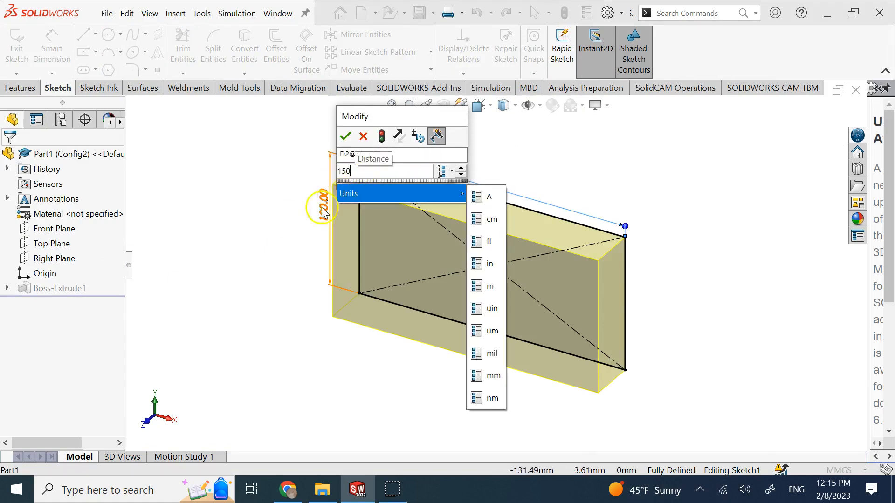
pyautogui.click(443, 172)
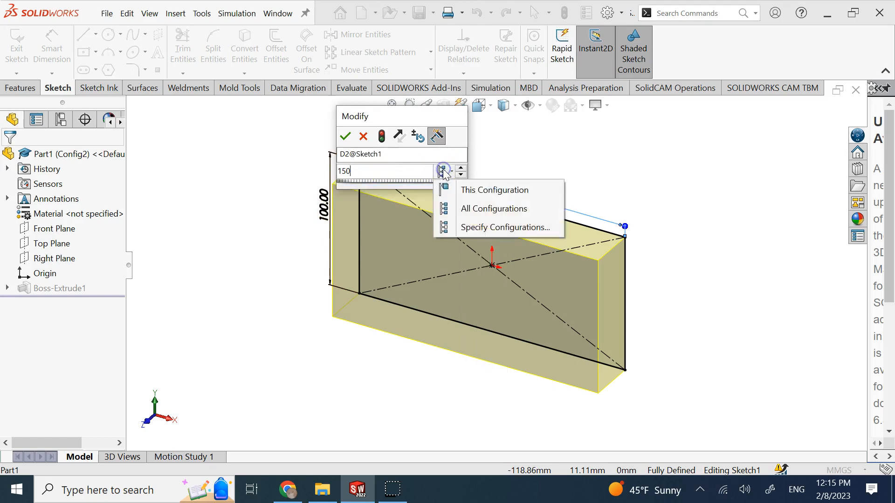
pyautogui.click(495, 190)
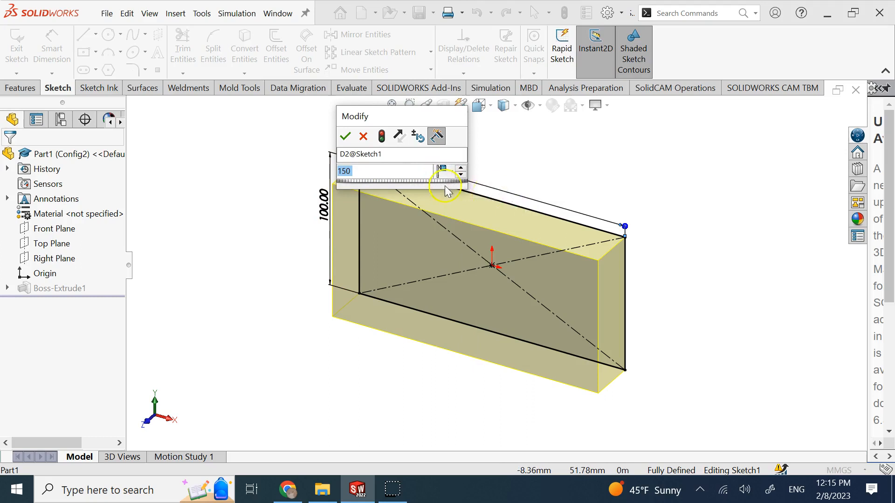
pyautogui.click(345, 136)
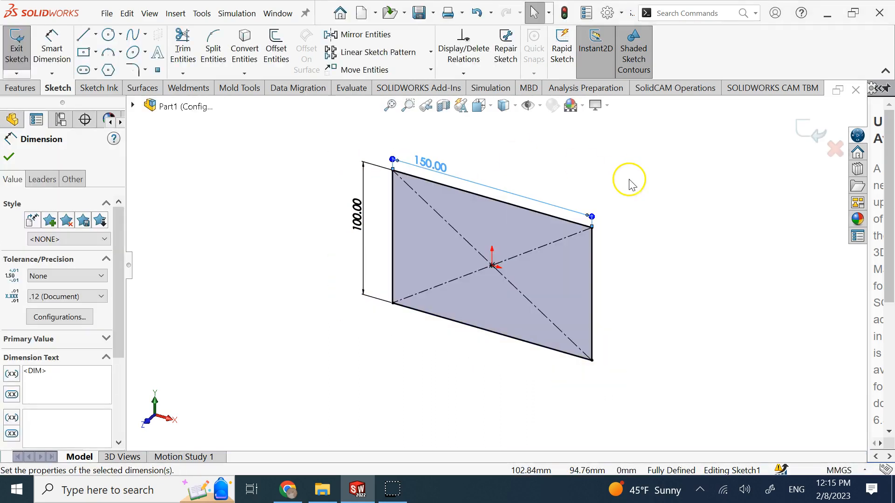
pyautogui.click(802, 140)
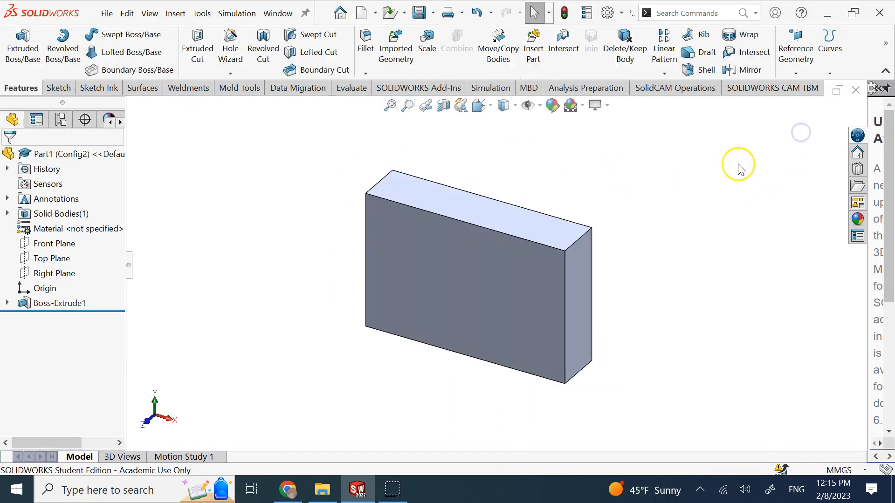
# Start a sketch on the block's front face and draw a circle of about 10.4 mm radius, about 39 mm left of the origin.
pyautogui.click(430, 260)
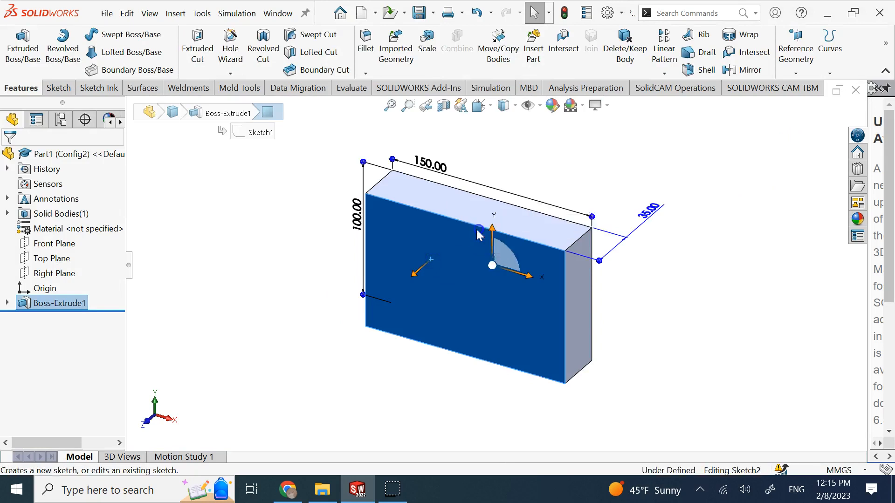
pyautogui.click(480, 230)
pyautogui.click(110, 36)
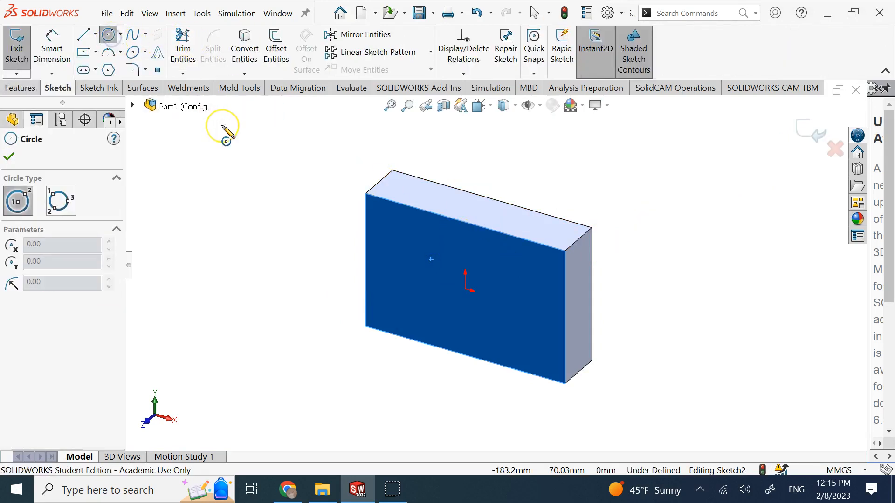
pyautogui.hotkey('ctrl', '8')
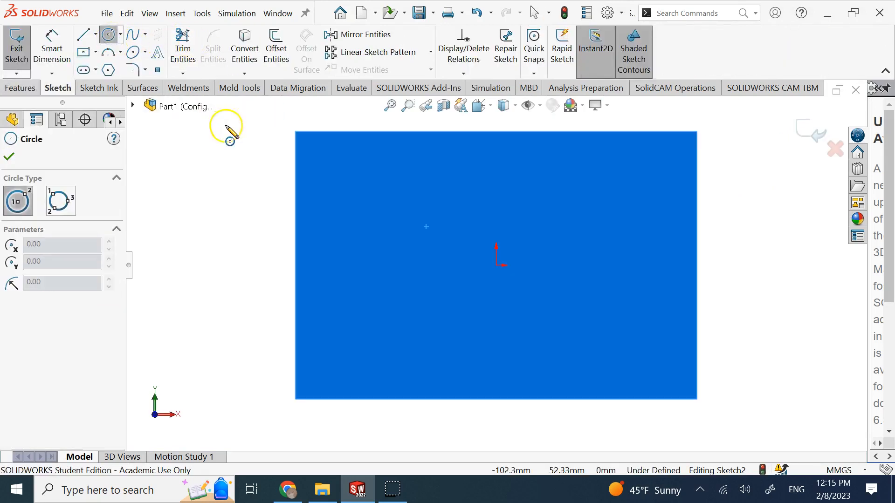
pyautogui.click(391, 268)
pyautogui.click(403, 243)
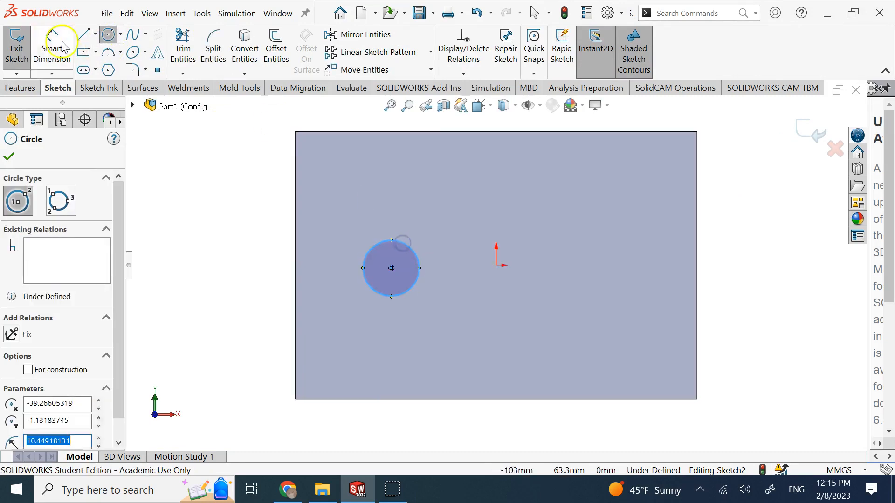
# Dimension the circle's diameter on the front face as 20 mm, applied to this configuration only.
pyautogui.click(47, 39)
pyautogui.click(365, 272)
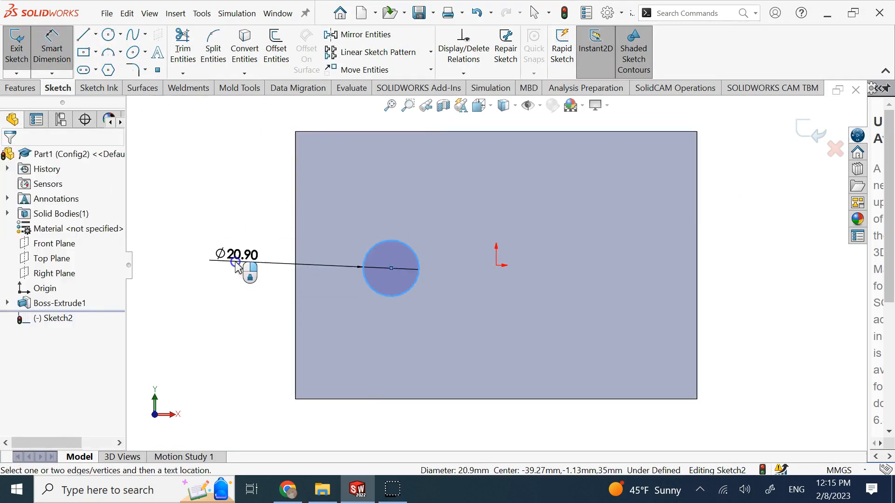
pyautogui.click(243, 270)
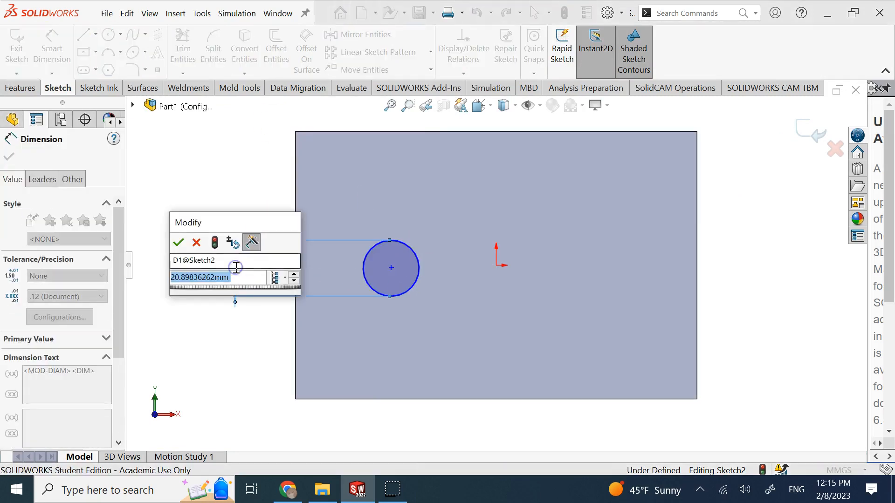
pyautogui.click(275, 277)
pyautogui.click(295, 296)
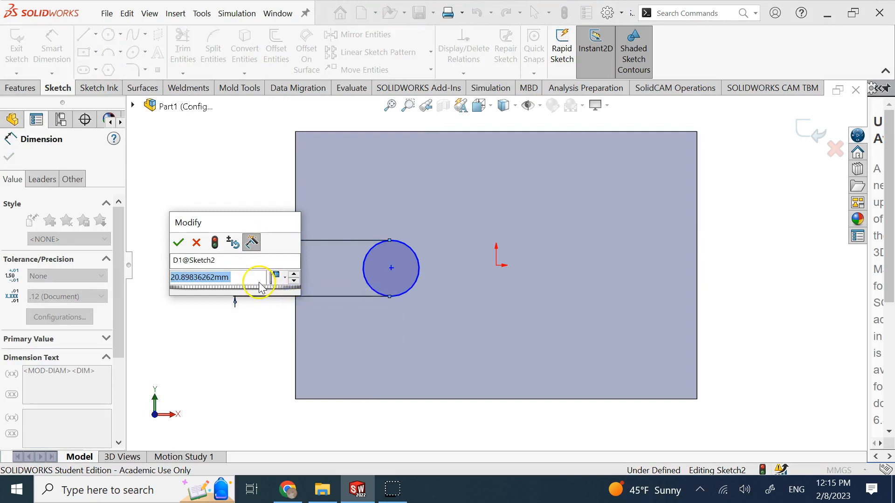
pyautogui.write('20')
pyautogui.press('Return')
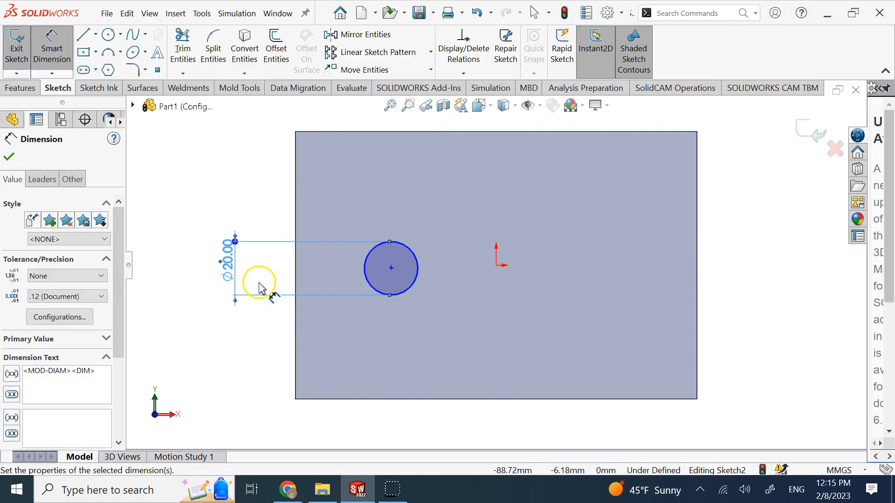
# Exit the sketch and cut-extrude the circle into the block with a blind depth of 20 mm.
pyautogui.click(811, 131)
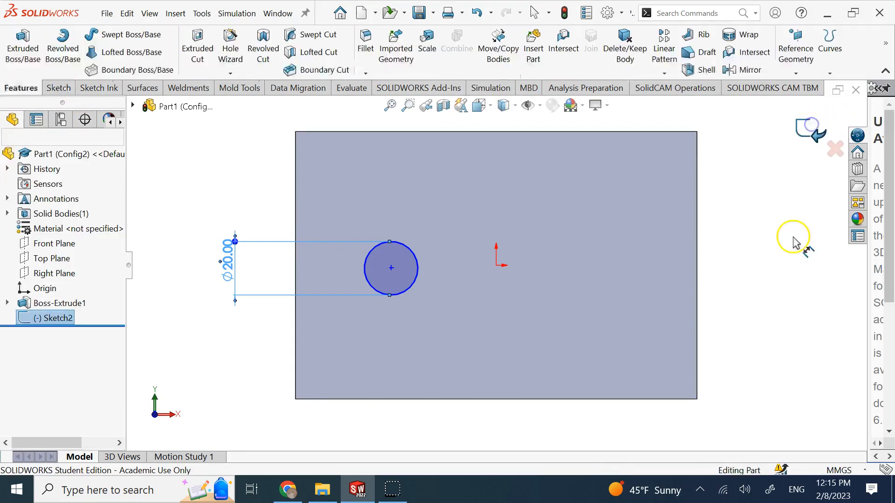
pyautogui.click(198, 51)
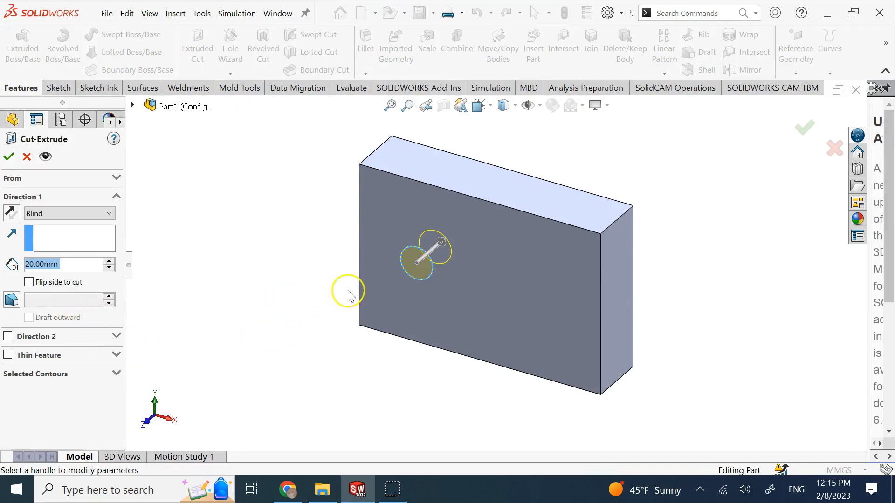
pyautogui.click(8, 157)
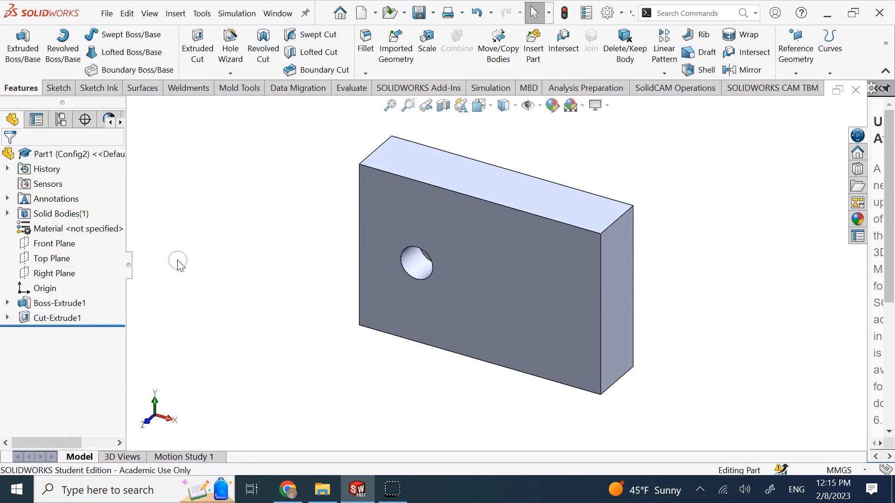
# Rotate the block to examine the cut hole and the block's thickness from several angles.
pyautogui.press('Up')
pyautogui.press('Up')
pyautogui.press('Up')
pyautogui.press('Down')
pyautogui.press('Down')
pyautogui.press('Down')
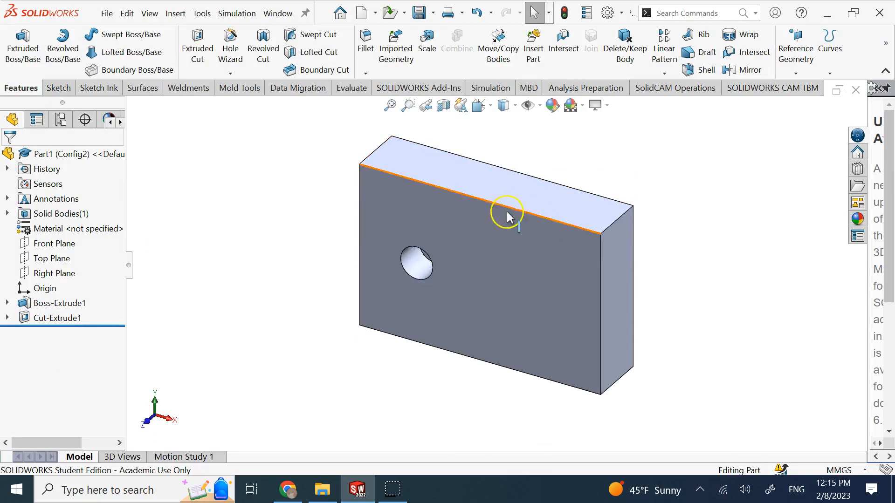
pyautogui.press('Up')
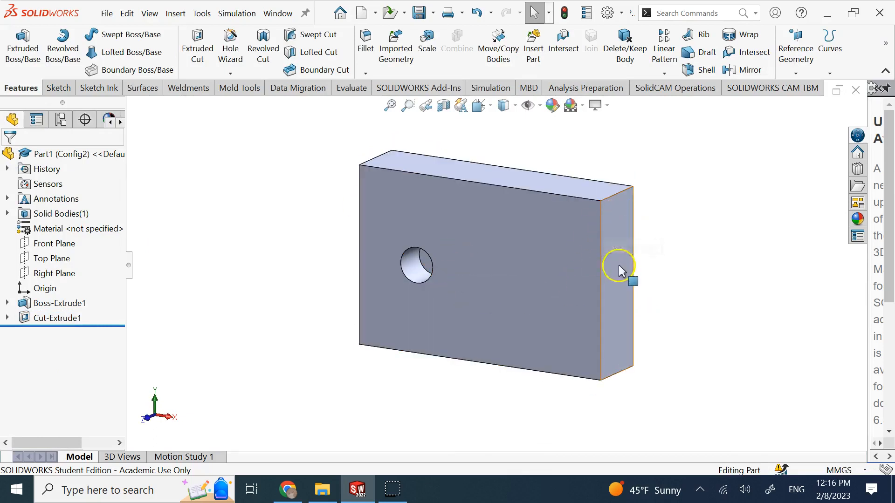
pyautogui.press('Left')
pyautogui.press('Down')
pyautogui.press('Right')
pyautogui.press('Right')
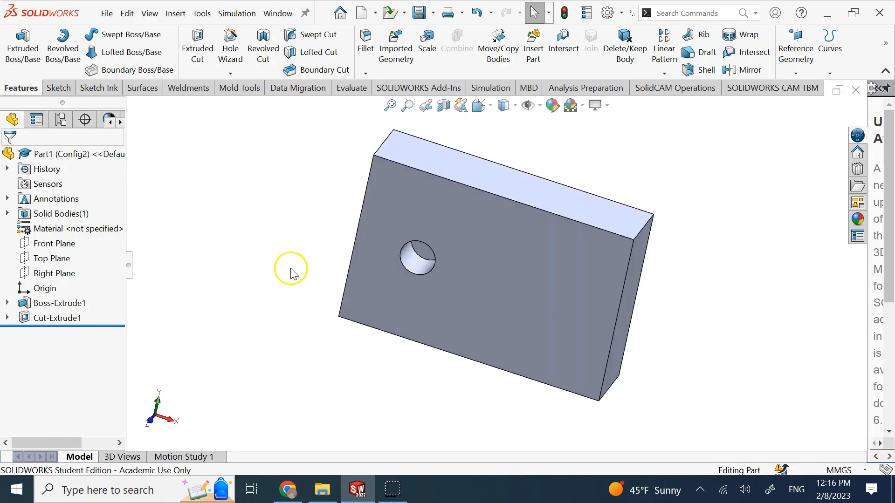
pyautogui.press('Left')
# Activate the Default configuration and switch back to Config2 to compare the two versions of the block.
pyautogui.click(59, 120)
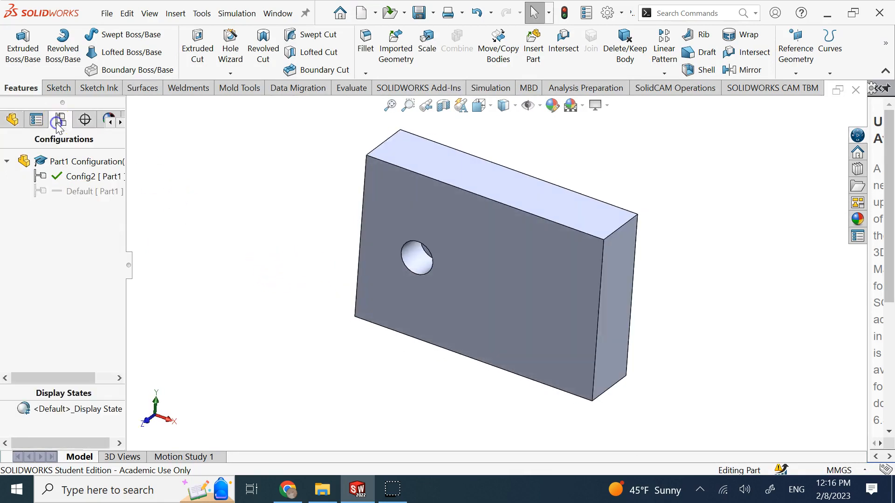
pyautogui.click(213, 241)
pyautogui.doubleClick(95, 192)
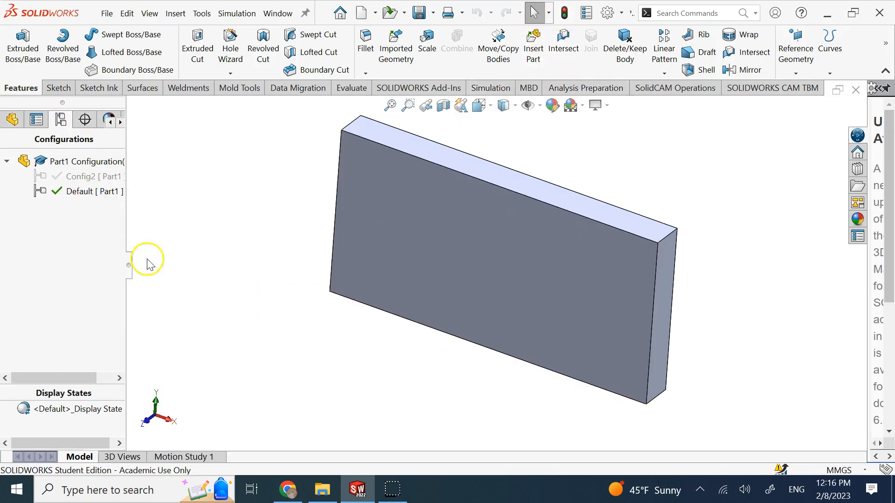
pyautogui.doubleClick(96, 177)
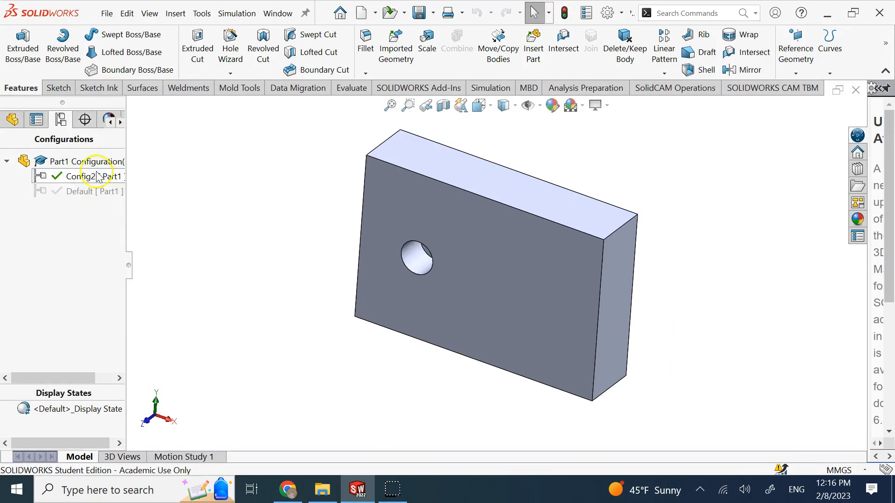
# Add a new configuration named config3 to the part.
pyautogui.rightClick(96, 162)
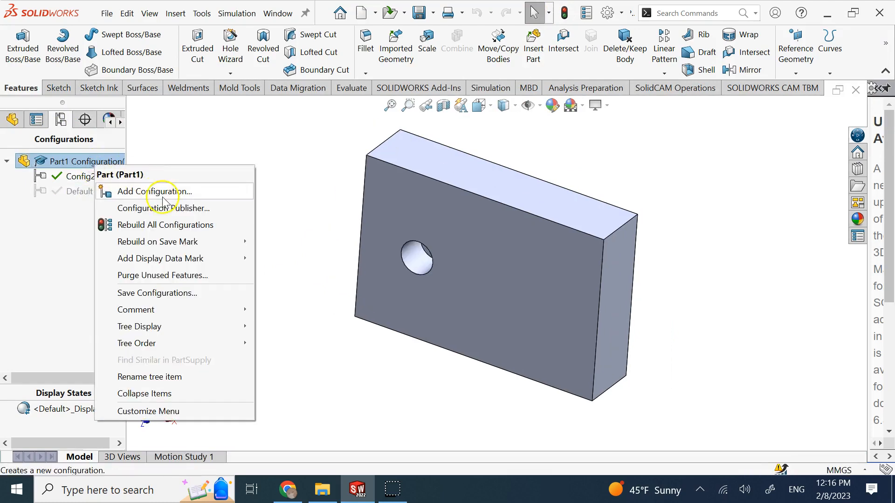
pyautogui.click(164, 191)
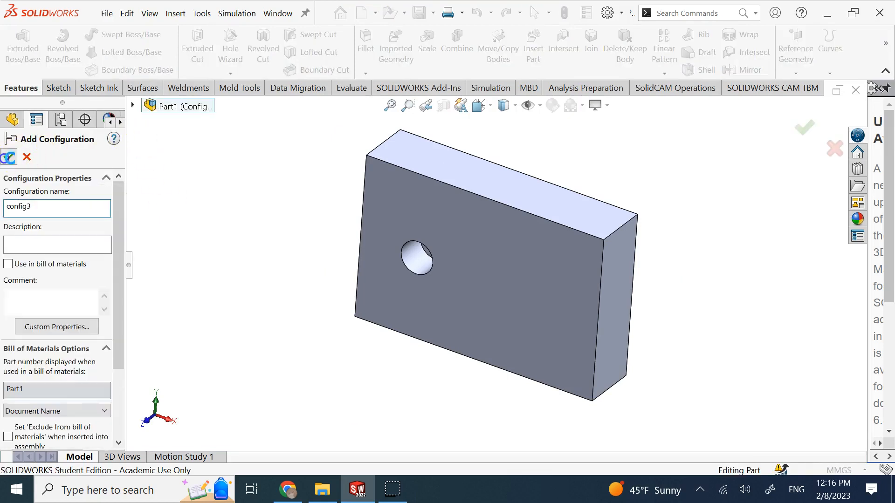
pyautogui.click(6, 159)
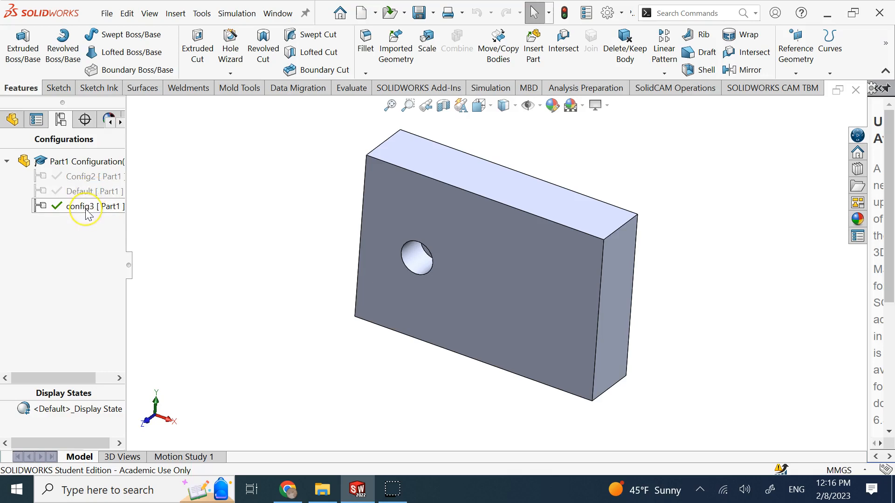
# Edit the sketch of the cut feature in config3 and set the circle's diameter to 40 mm.
pyautogui.click(13, 119)
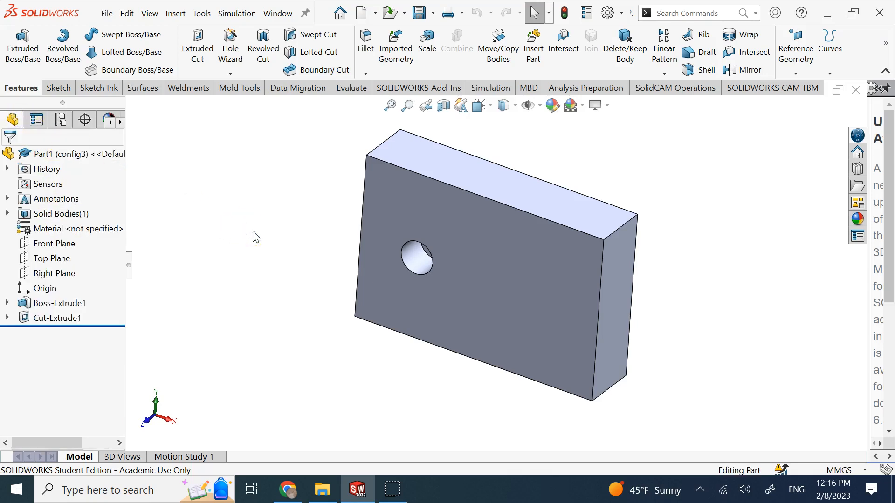
pyautogui.click(7, 318)
pyautogui.click(70, 333)
pyautogui.click(81, 289)
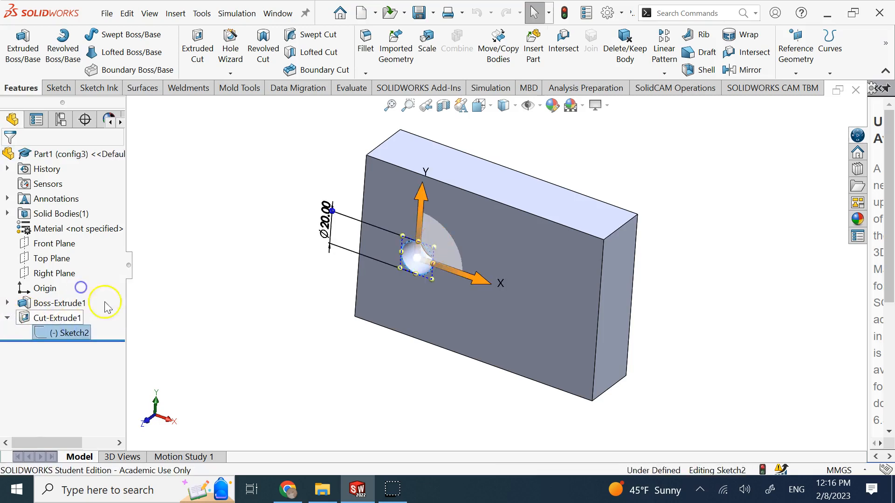
pyautogui.doubleClick(324, 222)
pyautogui.write('4')
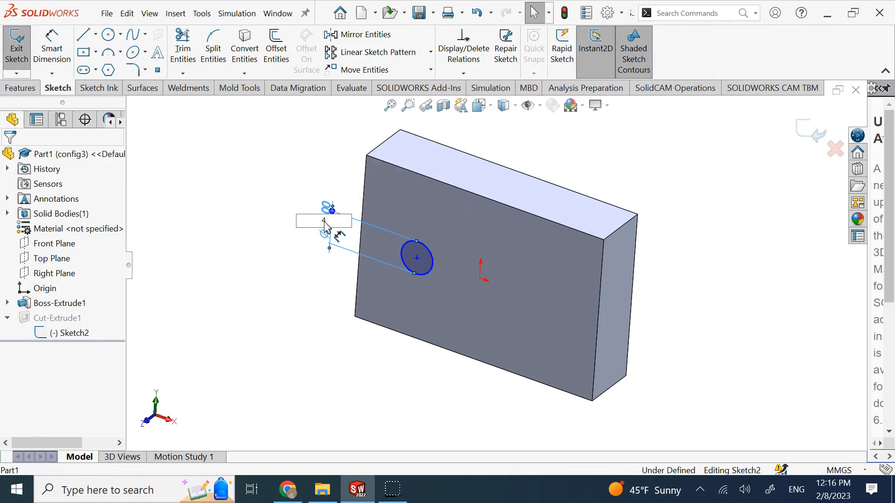
pyautogui.write('0')
pyautogui.click(820, 135)
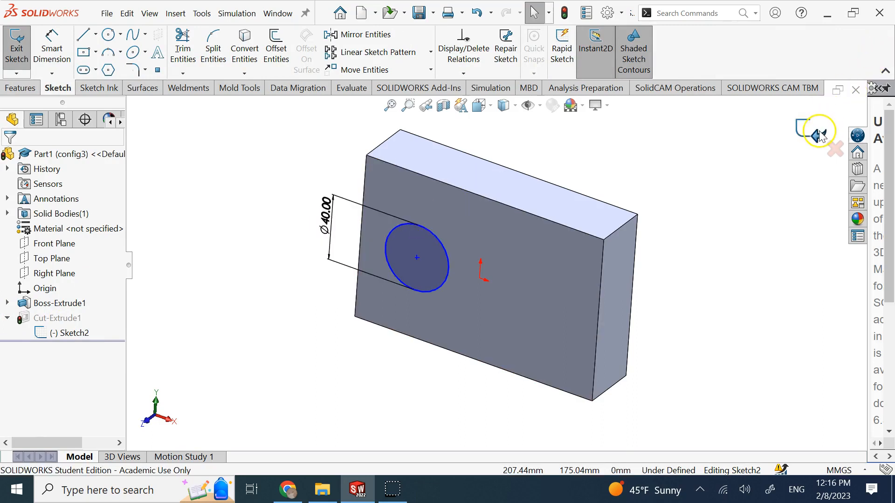
# Restrict the circle's 40 mm diameter to this configuration only and exit the sketch.
pyautogui.doubleClick(322, 212)
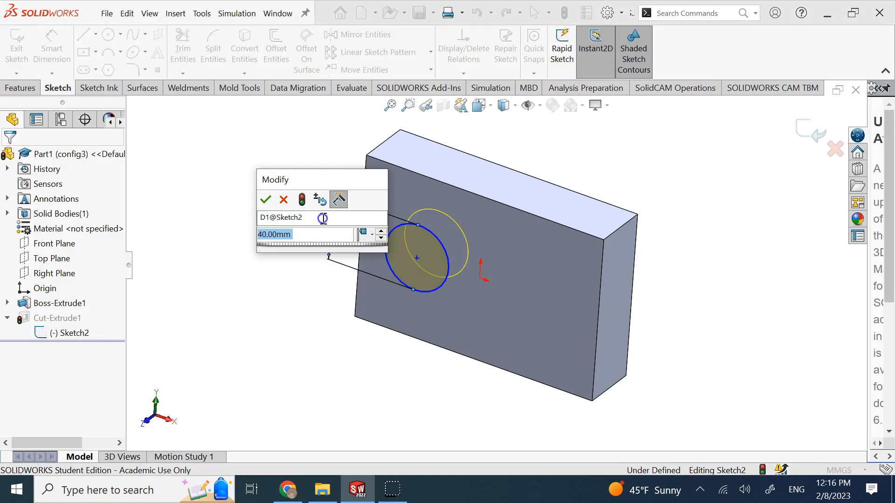
pyautogui.click(363, 237)
pyautogui.click(365, 252)
pyautogui.click(270, 201)
pyautogui.click(820, 134)
pyautogui.press('Left')
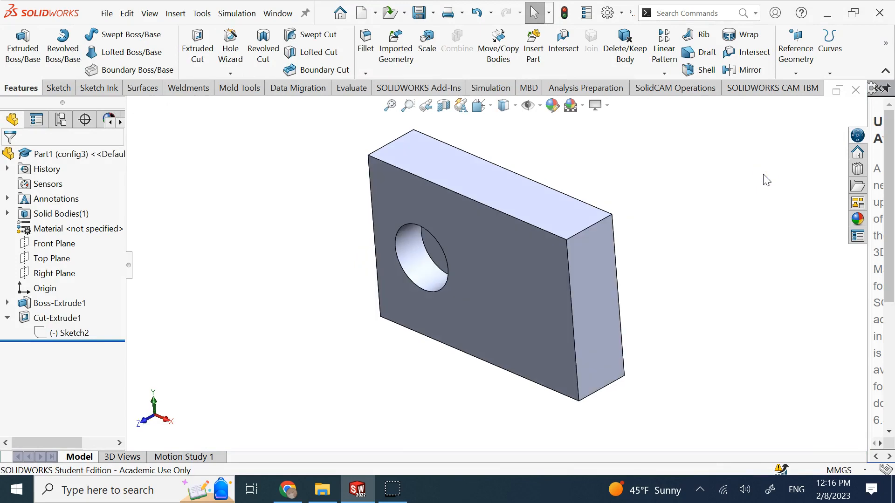
pyautogui.press('Right')
pyautogui.press('Right')
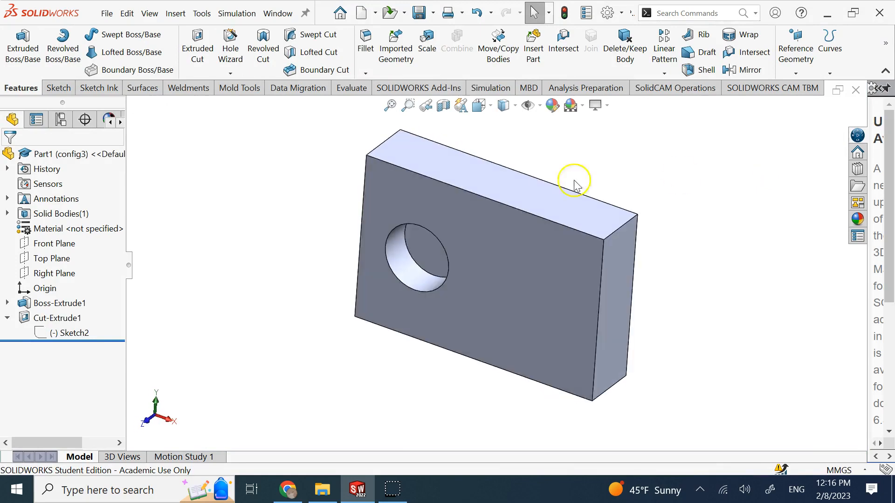
# Compare the block across the configurations by activating Config2, Default, Config2 again and config3.
pyautogui.click(61, 120)
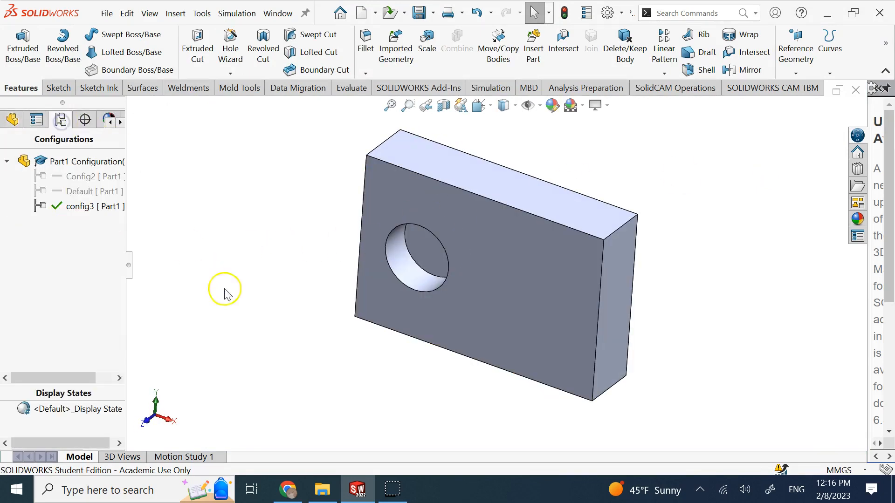
pyautogui.doubleClick(94, 177)
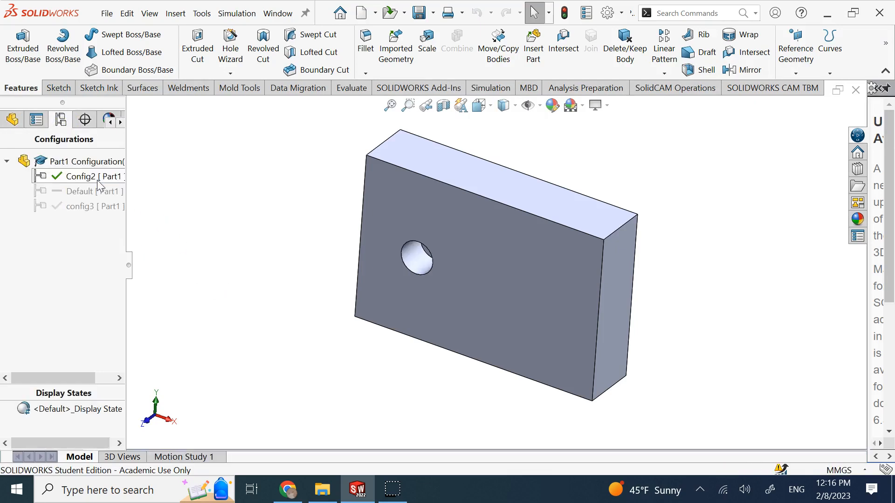
pyautogui.doubleClick(93, 195)
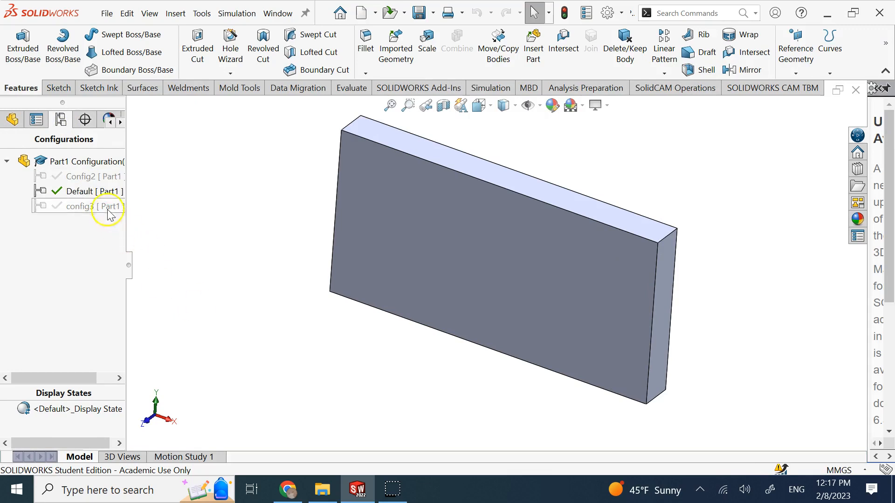
pyautogui.doubleClick(94, 177)
pyautogui.doubleClick(96, 207)
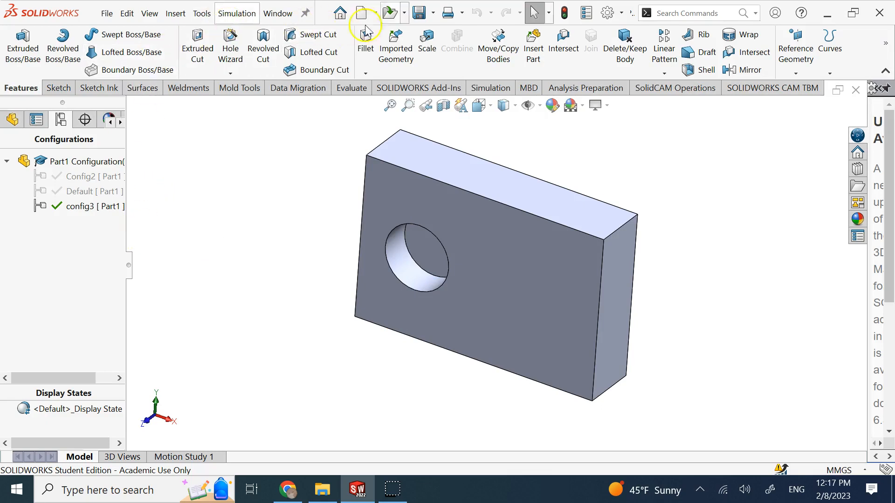
# Save the part as Part1.SLDPRT in the Downloads folder.
pyautogui.click(419, 13)
pyautogui.click(289, 195)
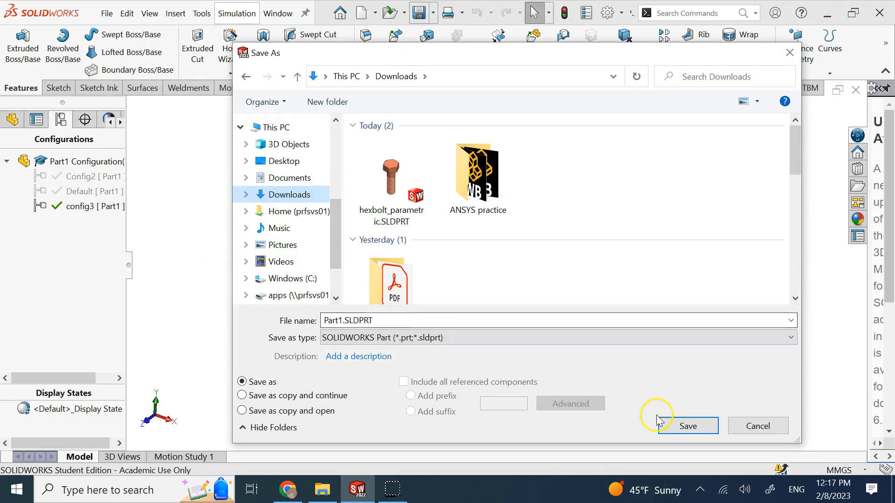
pyautogui.click(683, 426)
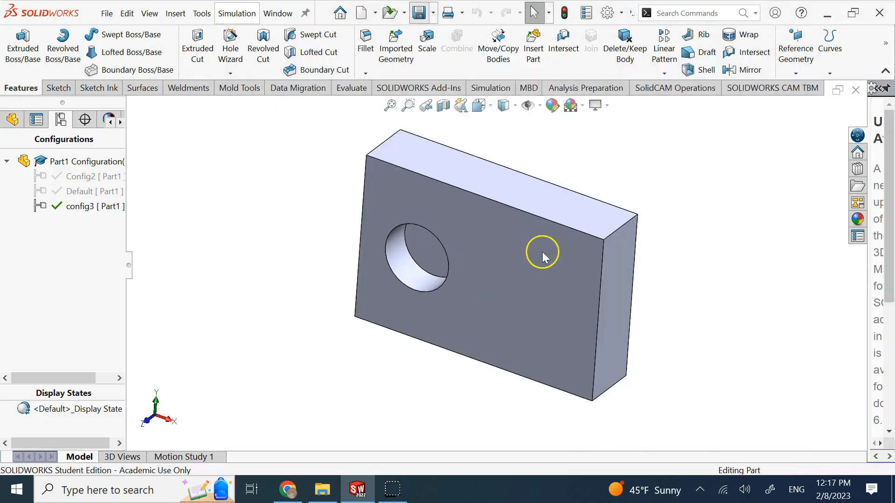